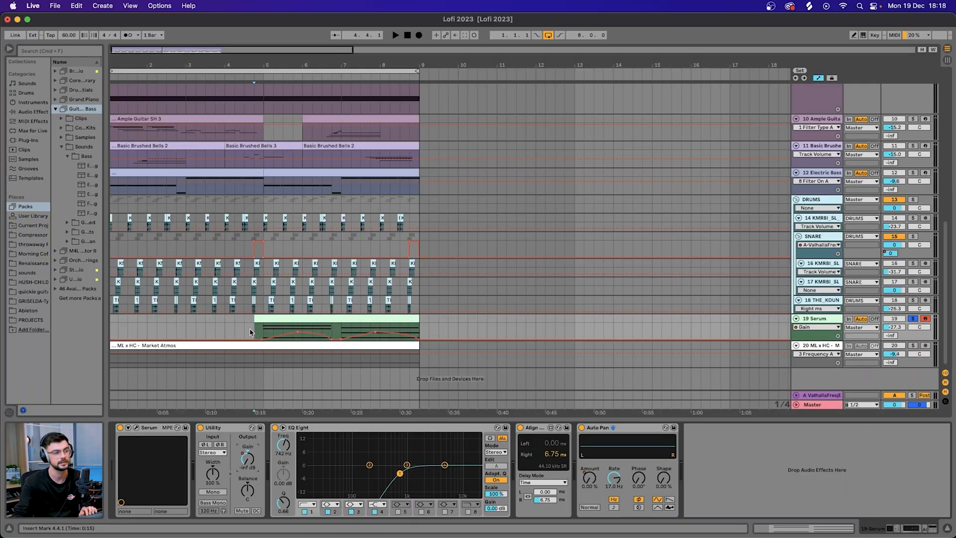
{"action": "left_click", "coordinate": [263, 333]}
{"action": "key", "text": "space"}
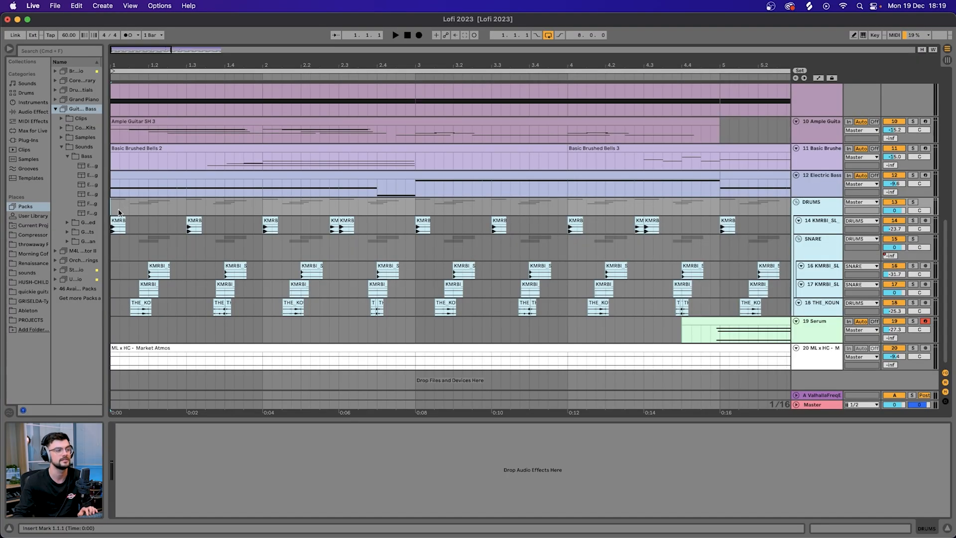
Solo the DRUMS group and audition the kick pattern across the first two bars.
{"action": "left_click", "coordinate": [118, 221]}
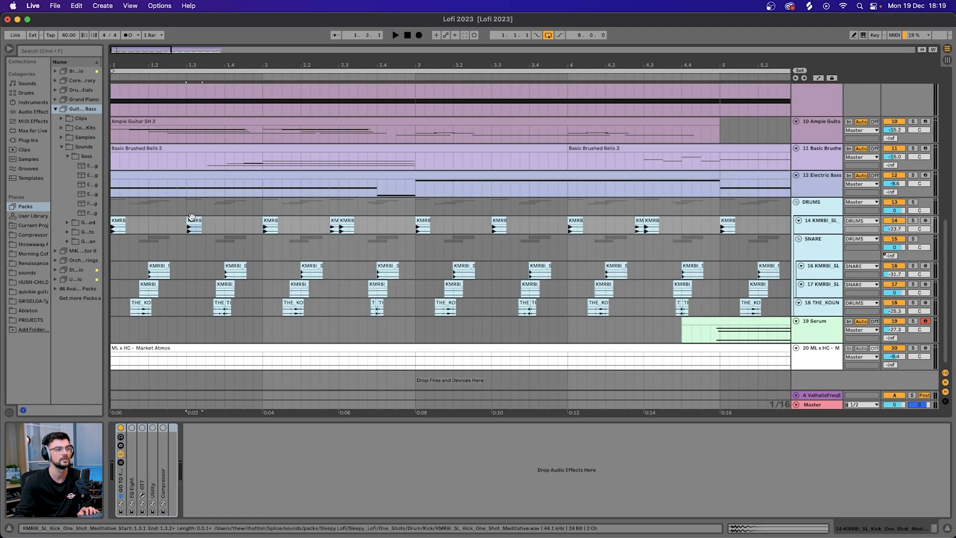
{"action": "left_click_drag", "start_coordinate": [320, 225], "coordinate": [358, 213]}
{"action": "left_click_drag", "start_coordinate": [415, 225], "coordinate": [108, 225]}
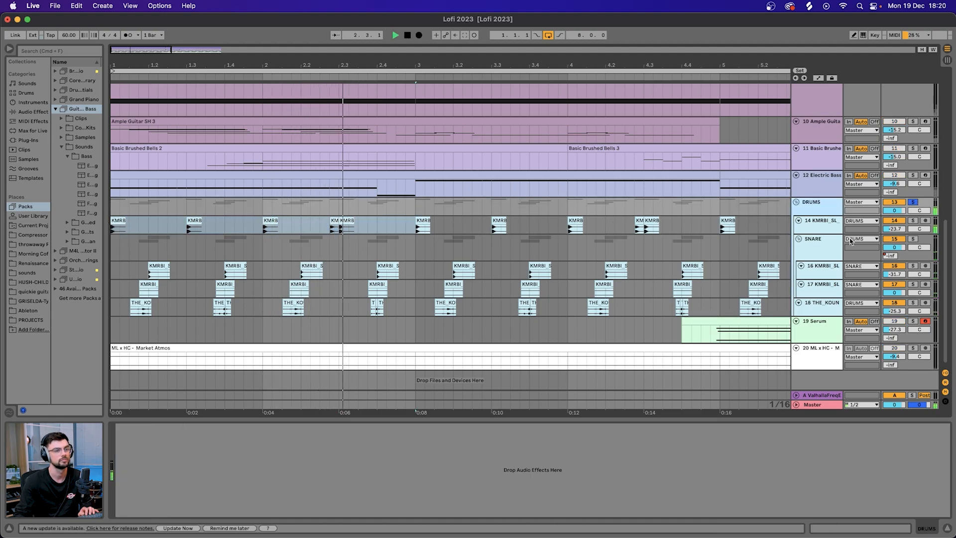
{"action": "left_click", "coordinate": [366, 247]}
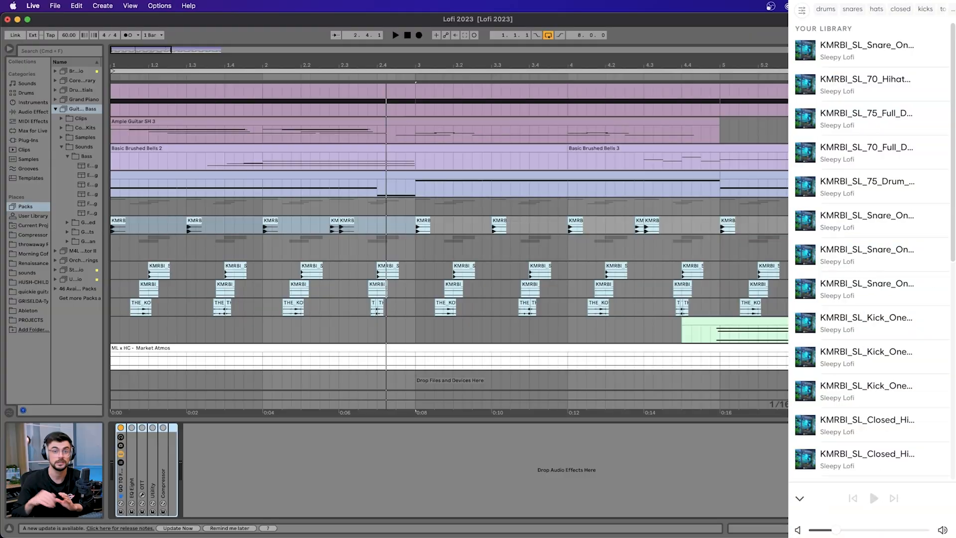
Solo the SNARE group, try extending the first hi-hat percussion loop clip on track 17 to 2.3.3, and undo the extension.
{"action": "left_click", "coordinate": [826, 247]}
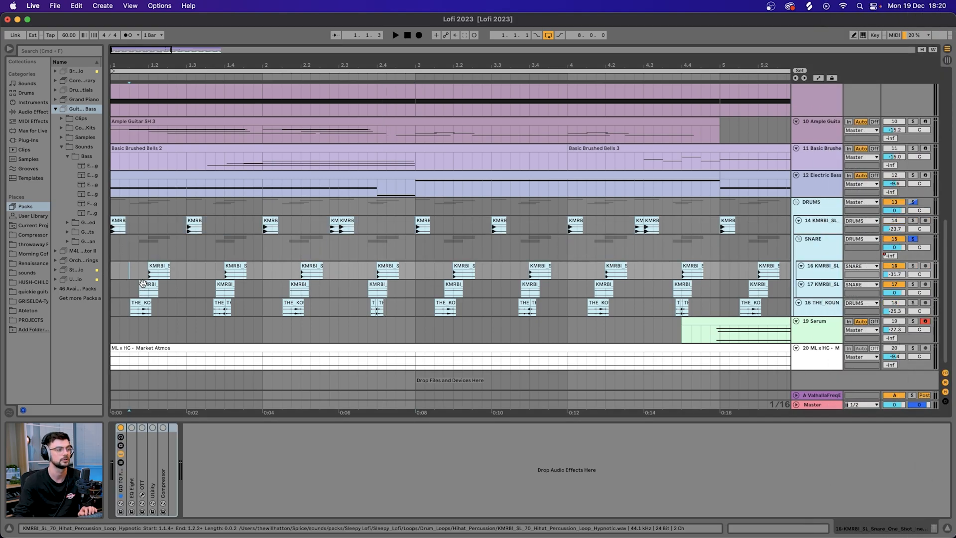
{"action": "left_click_drag", "start_coordinate": [159, 288], "coordinate": [355, 283]}
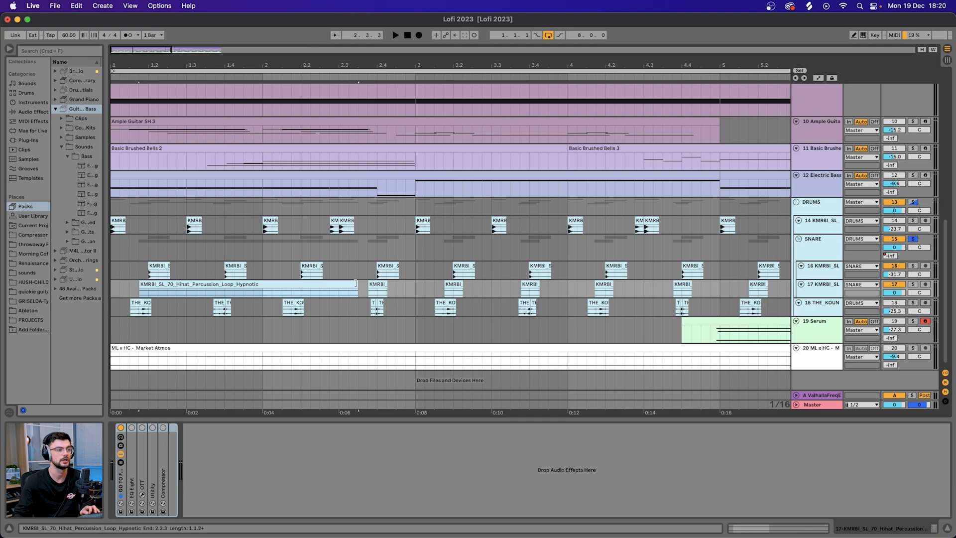
{"action": "key", "text": "super+z"}
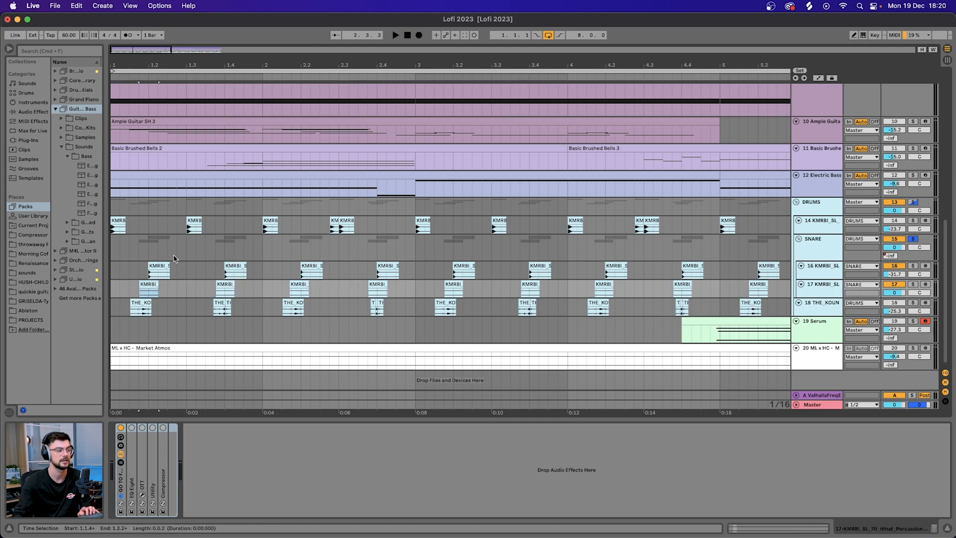
Audition the snare one-shot clip with its transient envelope at 100 and at 0, restore it to 29, and return to the arrangement's device view.
{"action": "left_click", "coordinate": [138, 269]}
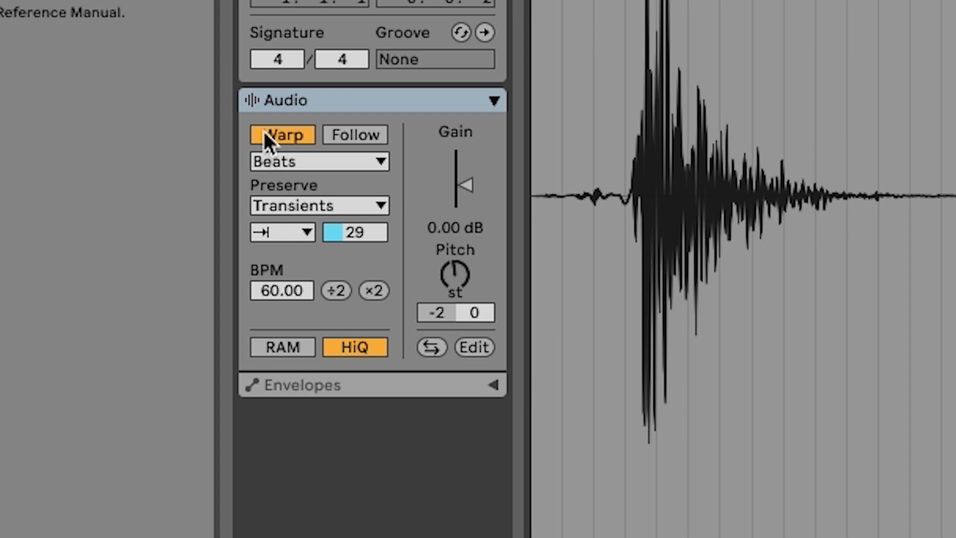
{"action": "left_click", "coordinate": [272, 233]}
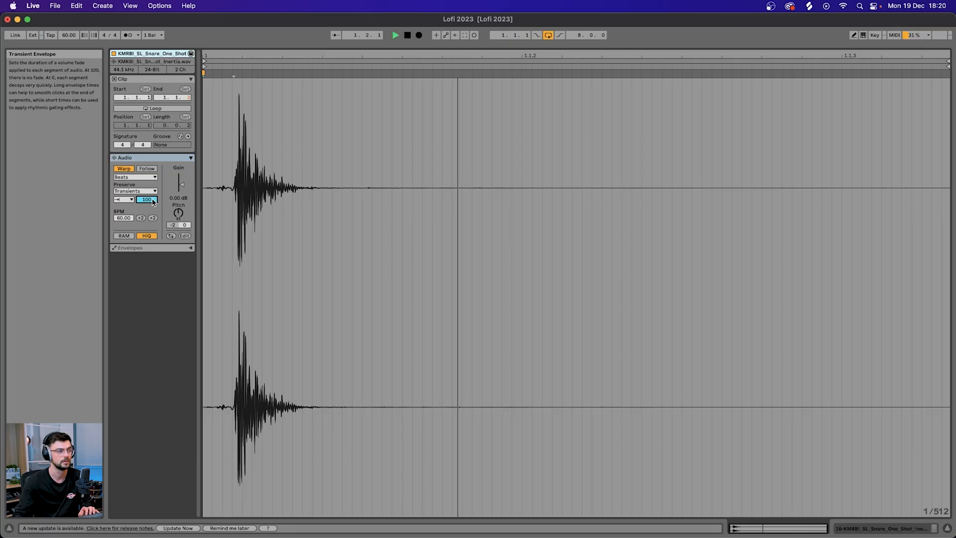
{"action": "left_click_drag", "start_coordinate": [372, 232], "coordinate": [372, 305]}
{"action": "key", "text": "space"}
{"action": "key", "text": "space"}
{"action": "key", "text": "space"}
{"action": "key", "text": "space"}
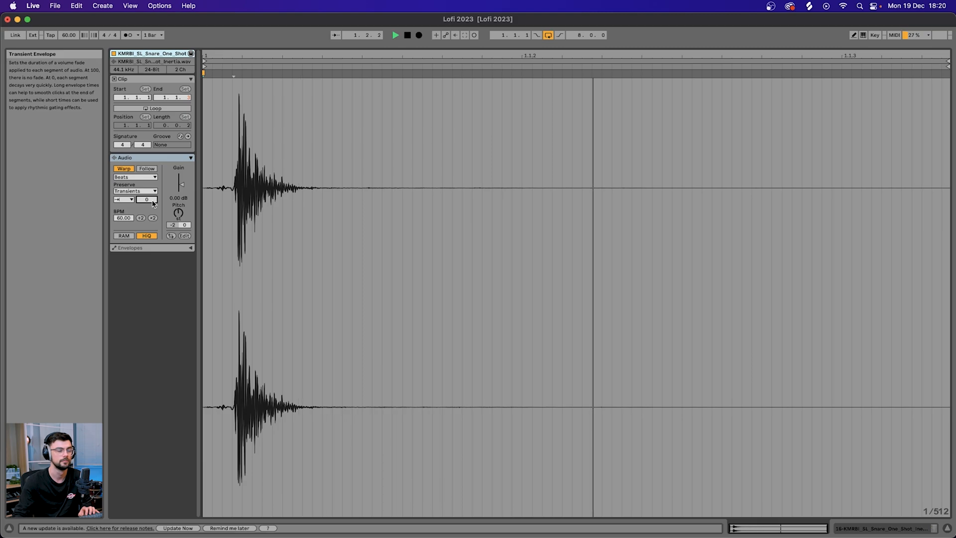
{"action": "double_click", "coordinate": [153, 202]}
{"action": "key", "text": "super+z"}
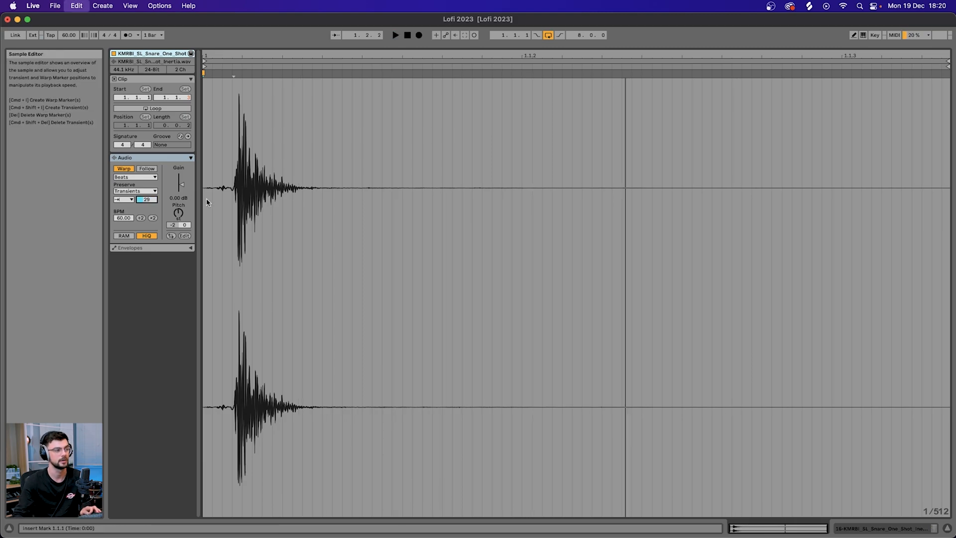
{"action": "left_click", "coordinate": [947, 528]}
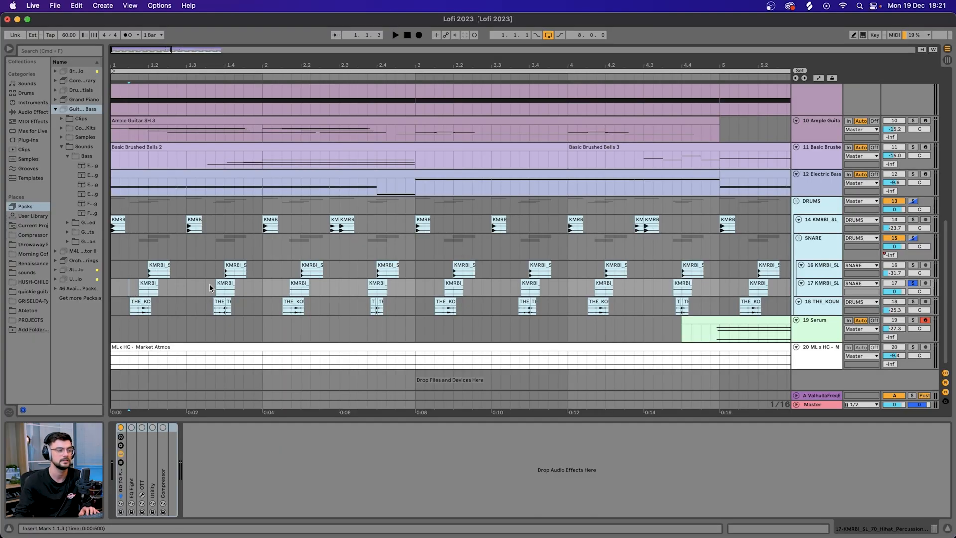
Audition the successive hi-hat percussion slices on track 17, playing from 1.1.3, from 1.3.4 and from the third slice.
{"action": "key", "text": "space"}
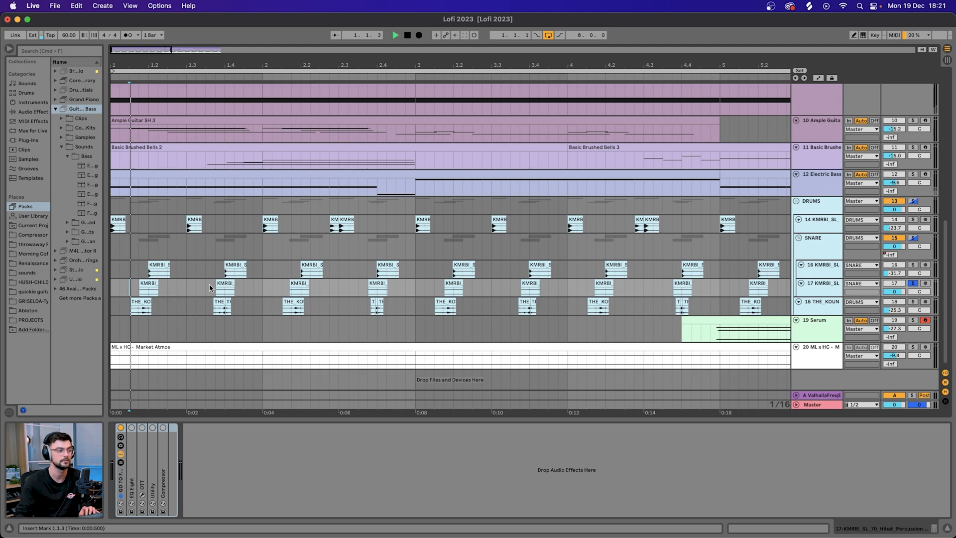
{"action": "left_click", "coordinate": [213, 286]}
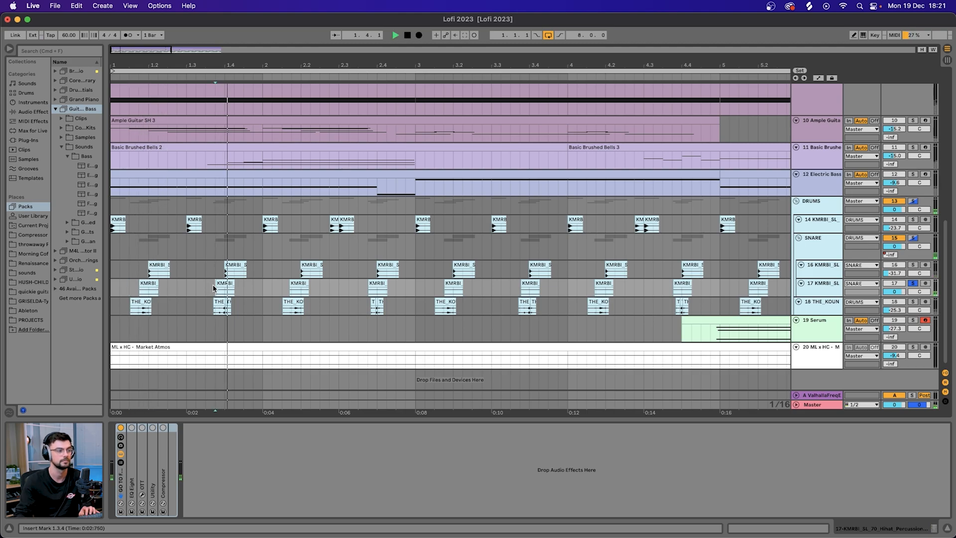
{"action": "left_click", "coordinate": [290, 290]}
{"action": "key", "text": "space"}
{"action": "key", "text": "space"}
{"action": "key", "text": "space"}
{"action": "left_click_drag", "start_coordinate": [358, 288], "coordinate": [130, 271]}
Solo the THE_KOUNT percussion track, temporarily extend its first clip, and compare the loop with the transient envelope at 100 and at 0.
{"action": "key", "text": "s"}
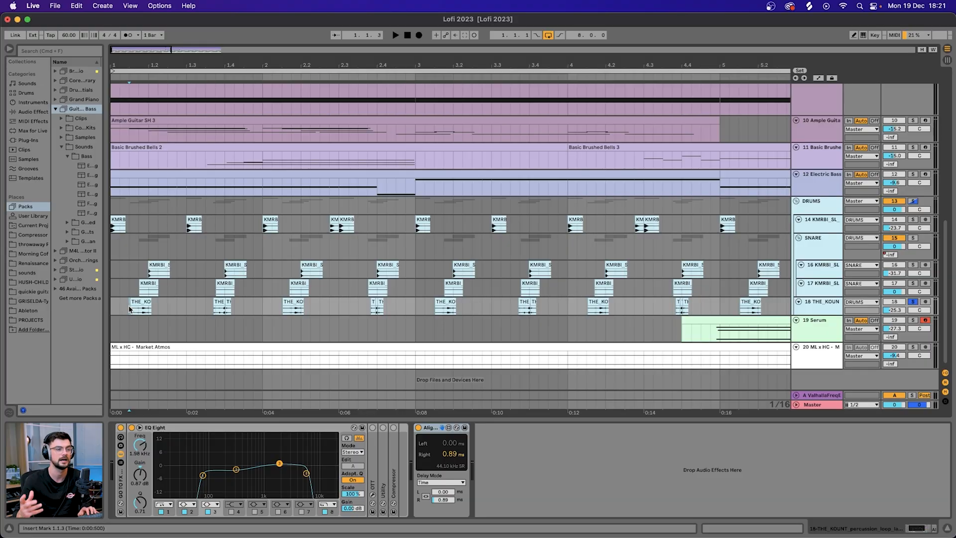
{"action": "left_click_drag", "start_coordinate": [149, 302], "coordinate": [294, 302]}
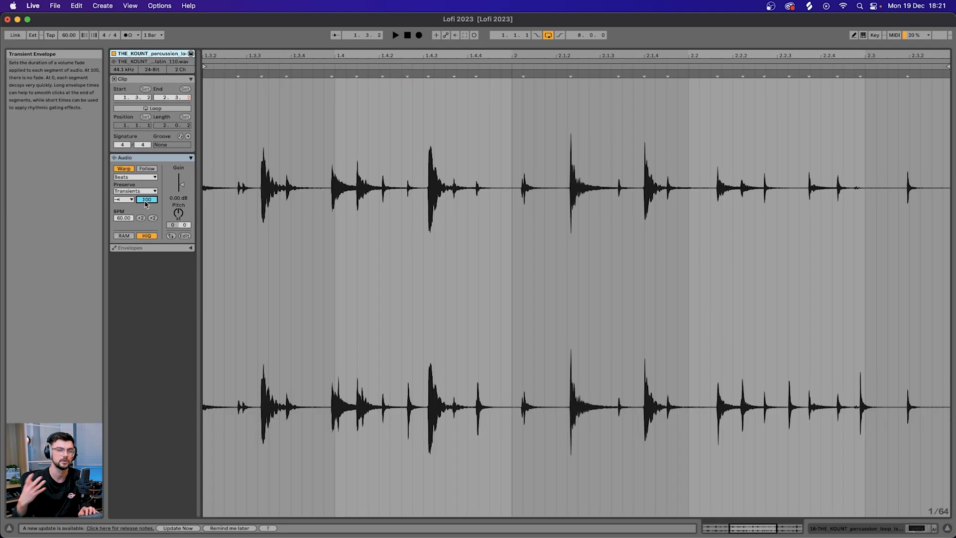
{"action": "key", "text": "space"}
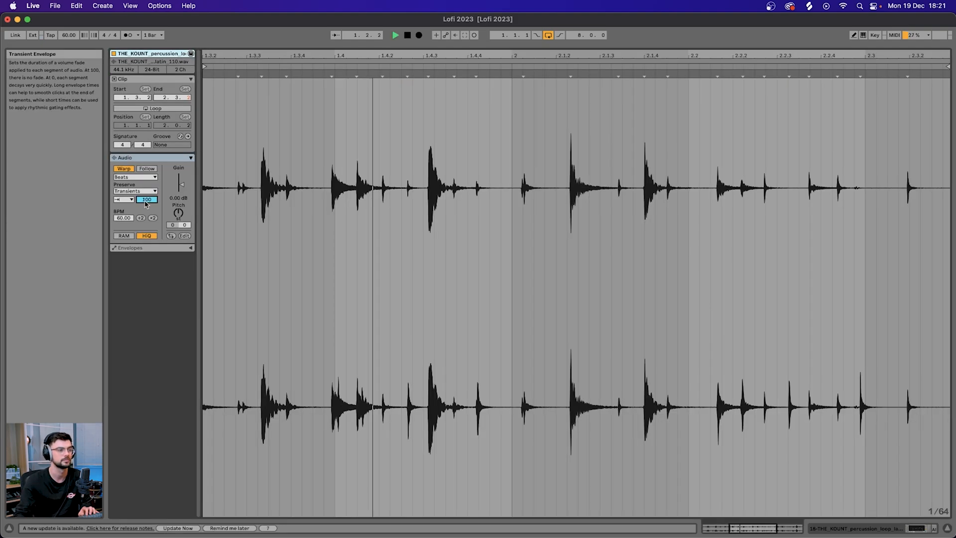
{"action": "type", "text": "0"}
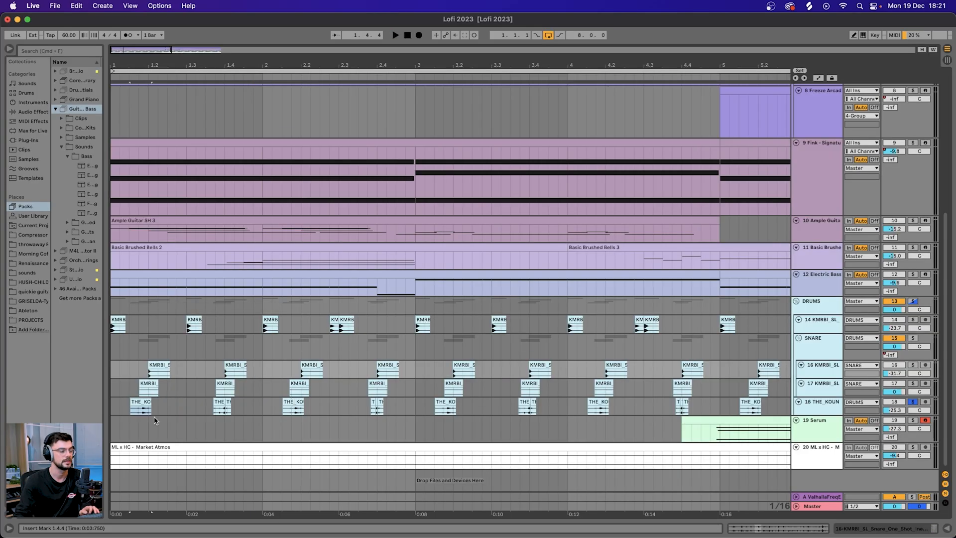
Play the full arrangement from 1.1.2, solo the Market Atmos track, and raise its clip gain to about 9.2 dB.
{"action": "left_click_drag", "start_coordinate": [122, 402], "coordinate": [126, 363]}
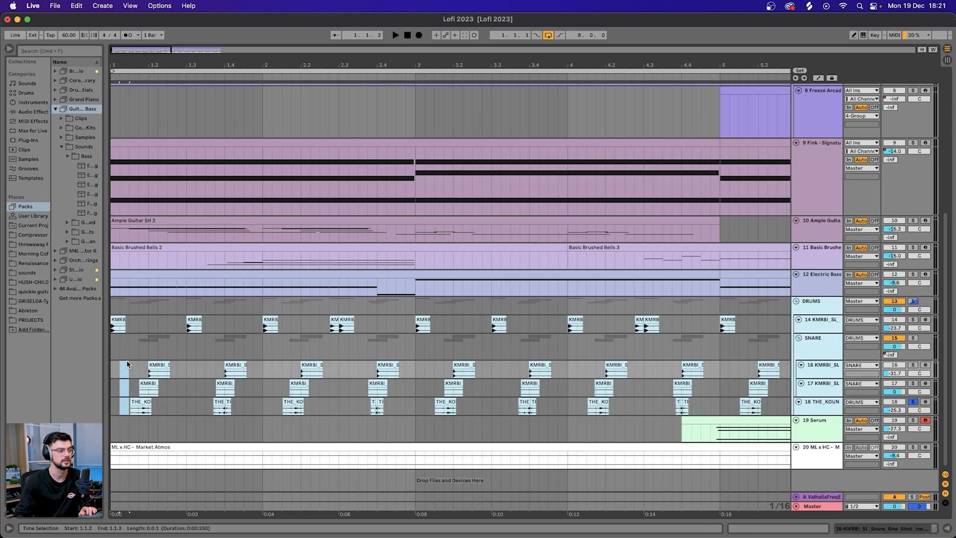
{"action": "key", "text": "space"}
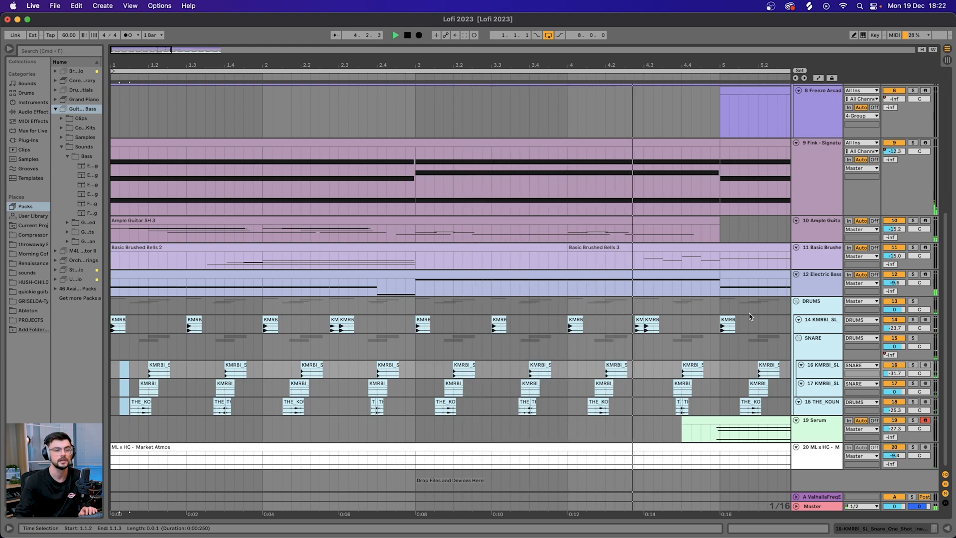
{"action": "left_click", "coordinate": [815, 454]}
{"action": "key", "text": "s"}
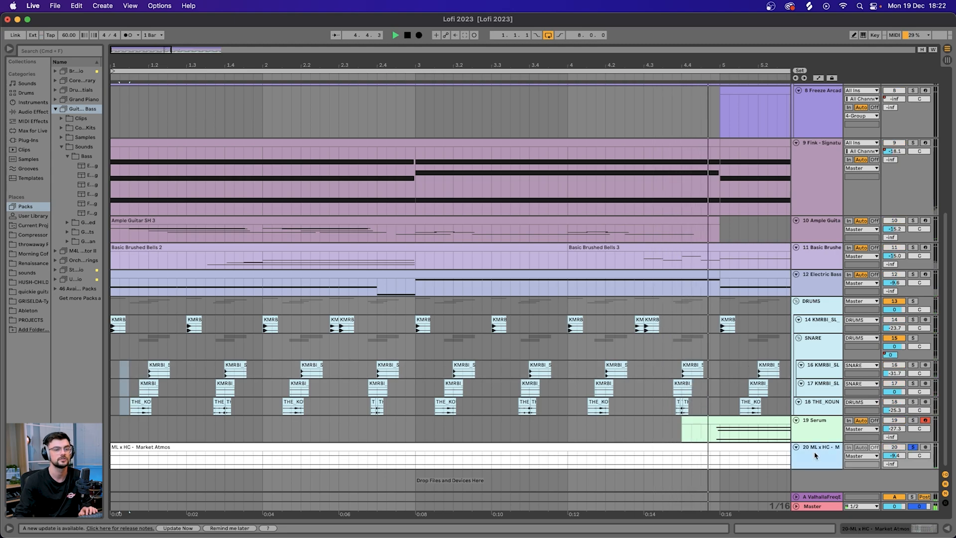
{"action": "double_click", "coordinate": [750, 448]}
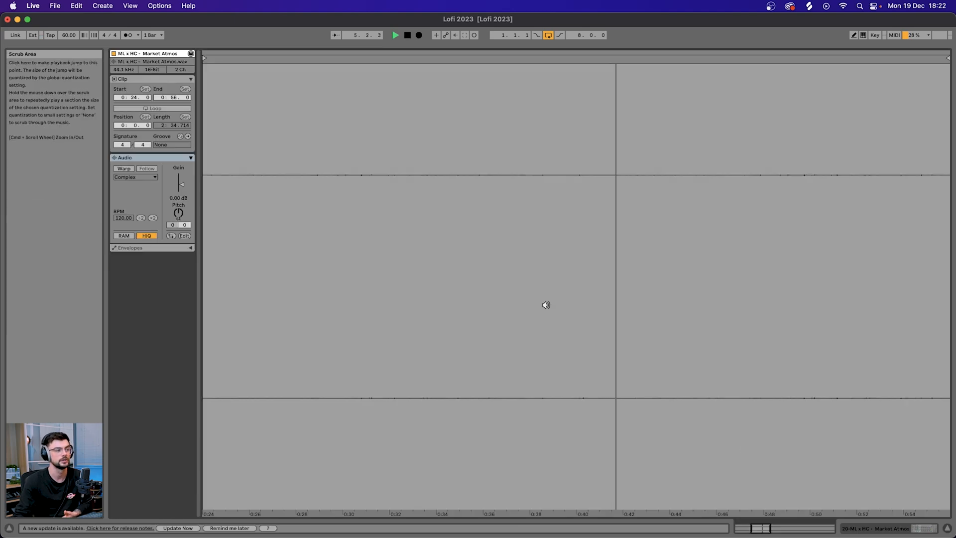
{"action": "left_click_drag", "start_coordinate": [182, 184], "coordinate": [181, 180]}
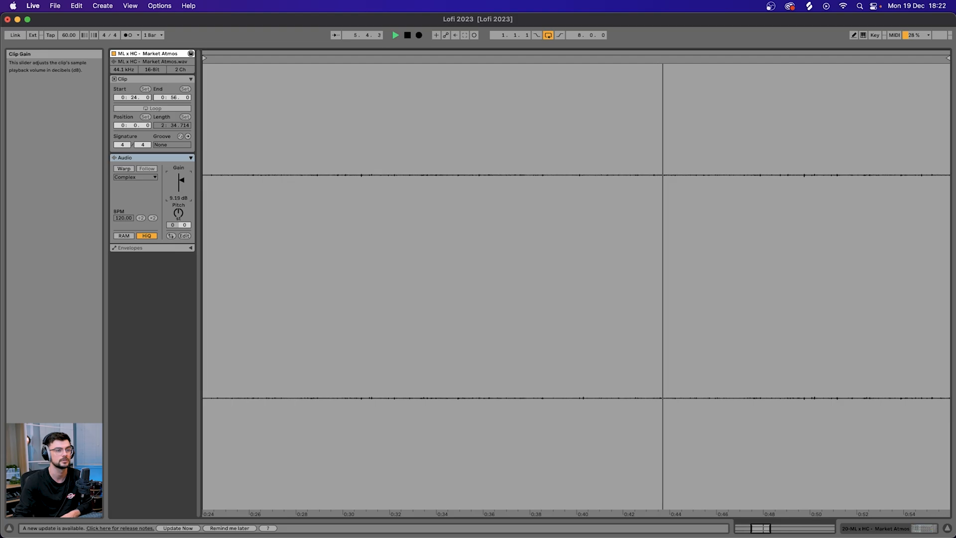